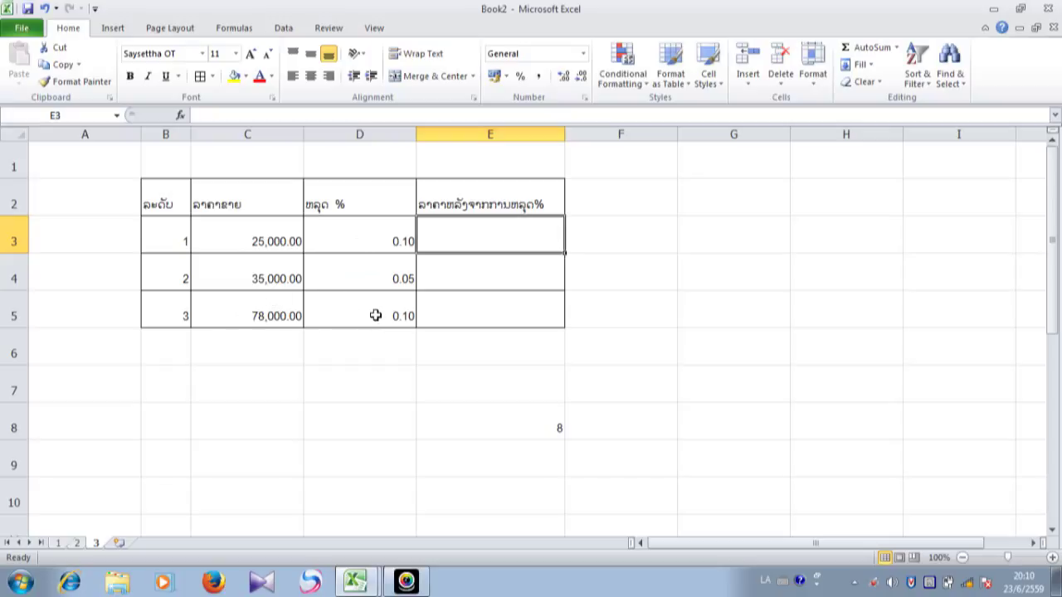
# Step: Calculate the first item's discounted price in E3 with the formula =C3-D3*C3
pyautogui.doubleClick(467, 245)
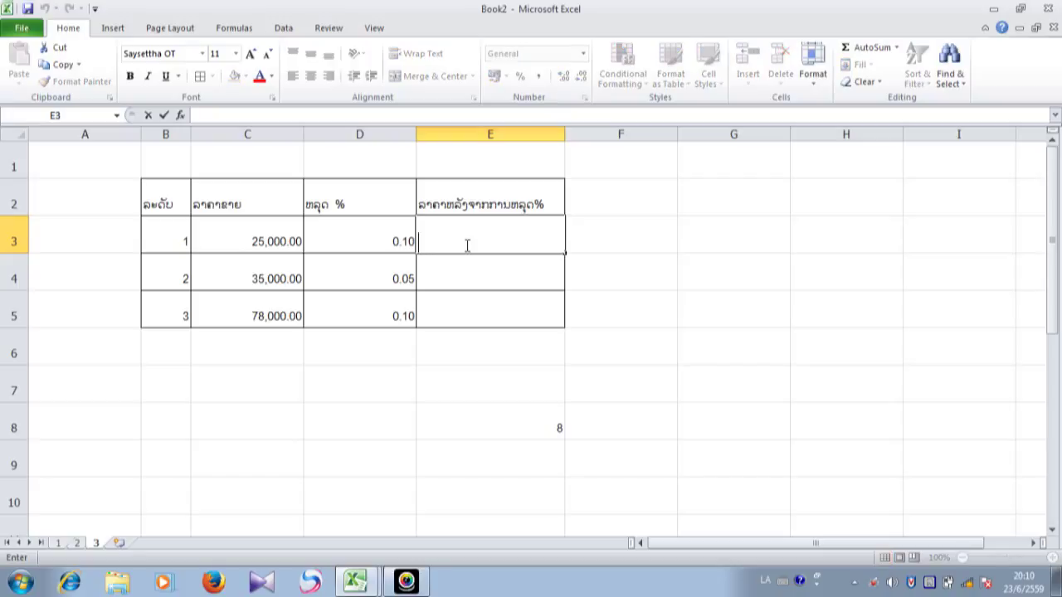
pyautogui.write('=')
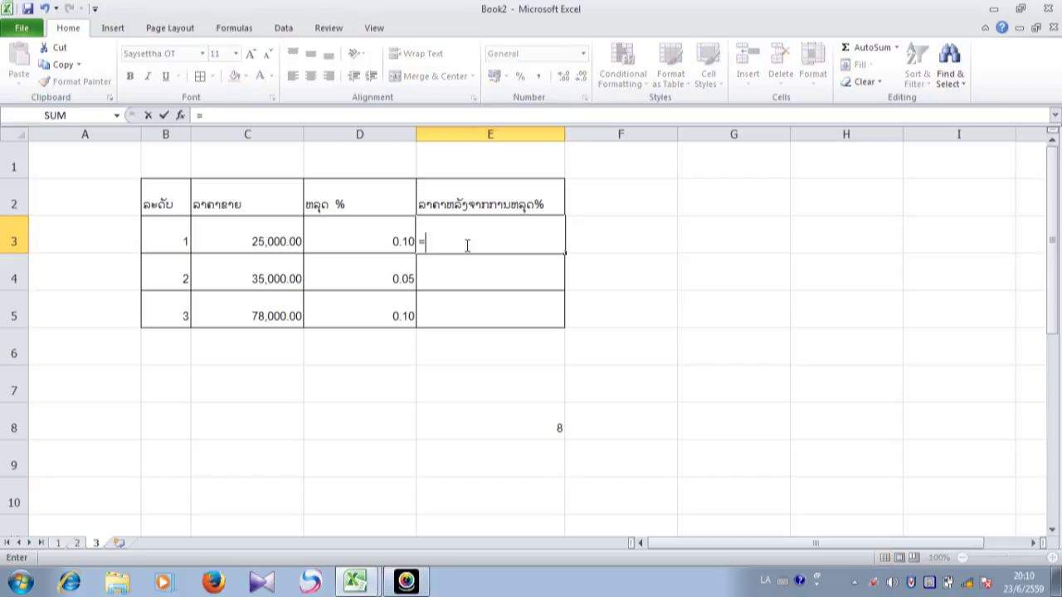
pyautogui.click(285, 239)
pyautogui.write('-')
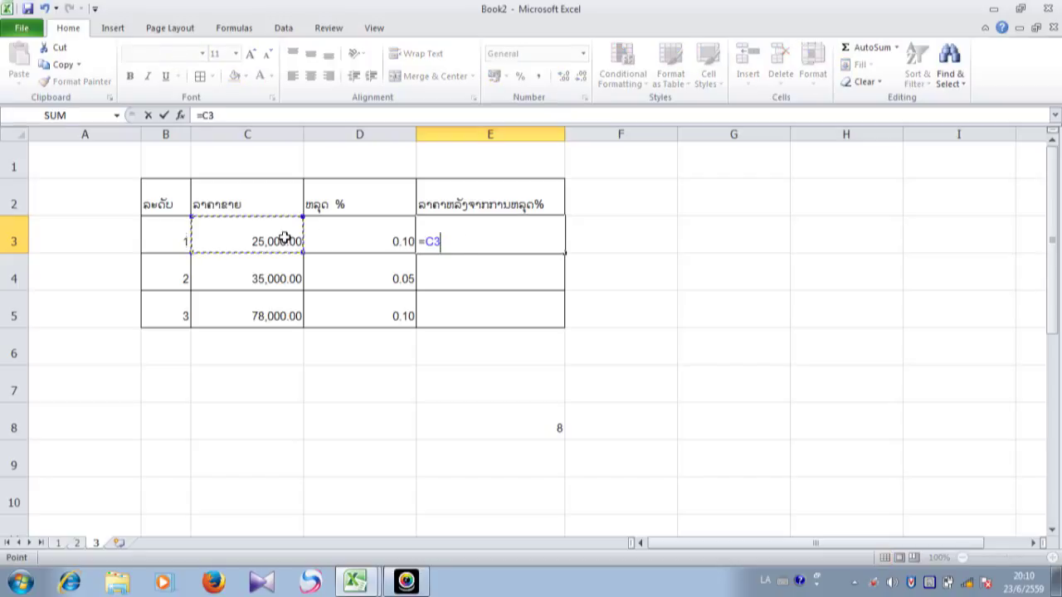
pyautogui.click(368, 234)
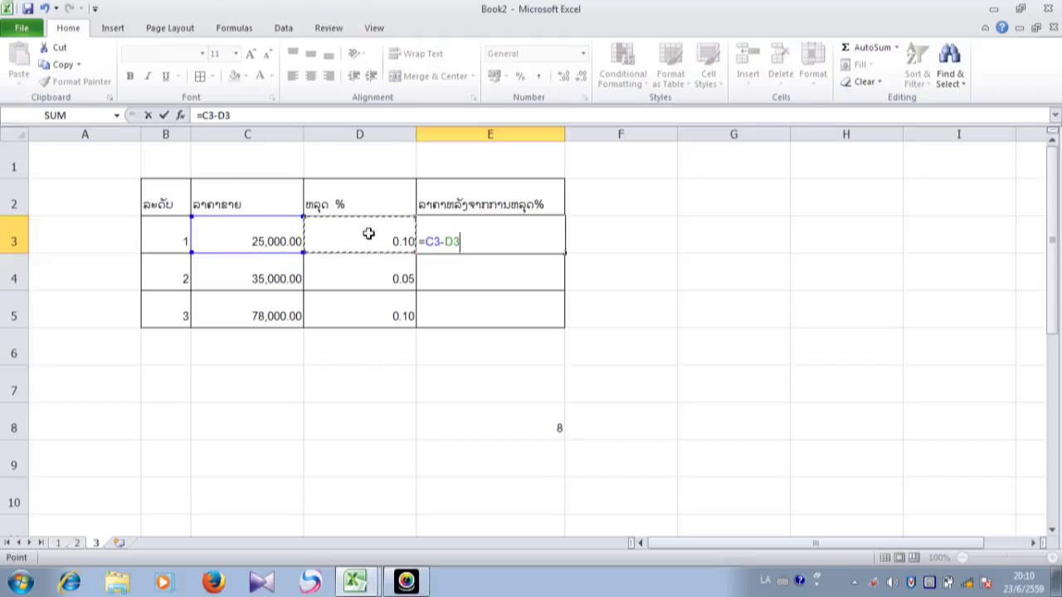
pyautogui.write('*')
pyautogui.click(296, 244)
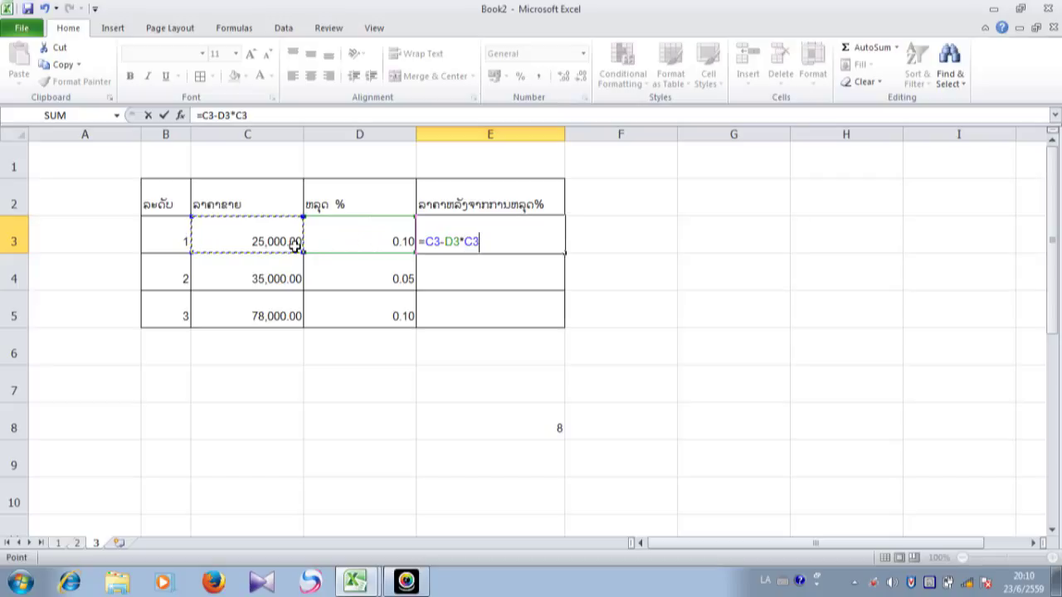
pyautogui.press('Return')
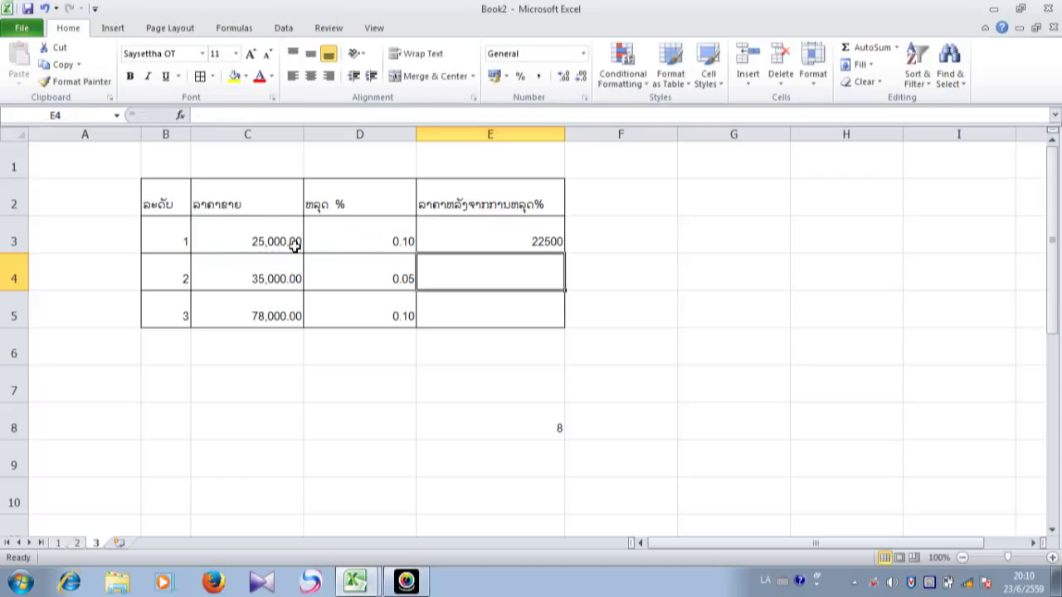
# Step: Fill the discounted-price formula from E3 down through E5
pyautogui.click(482, 238)
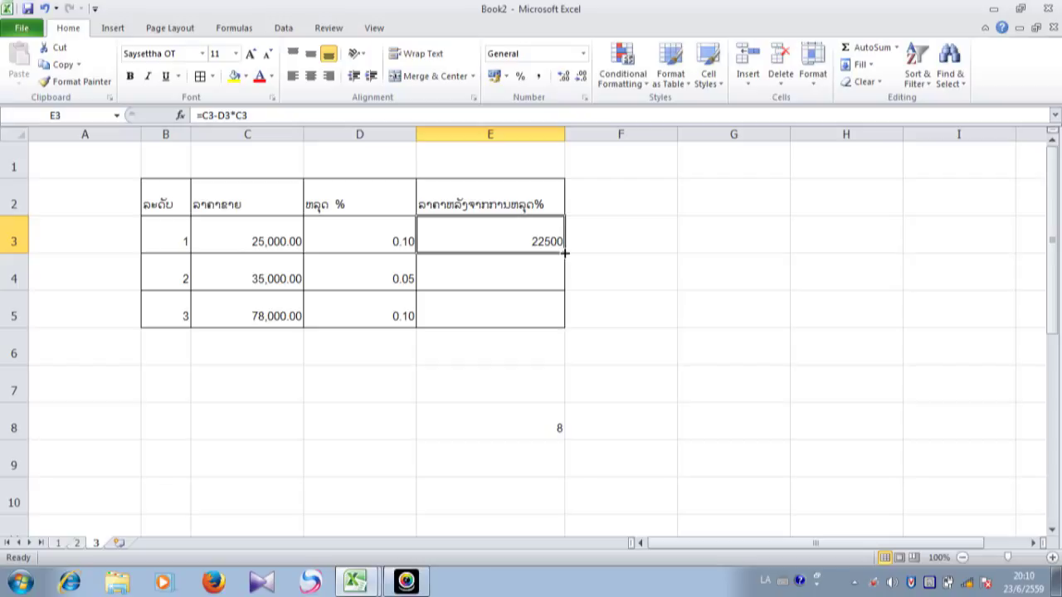
pyautogui.moveTo(564, 253); pyautogui.dragTo(561, 316)
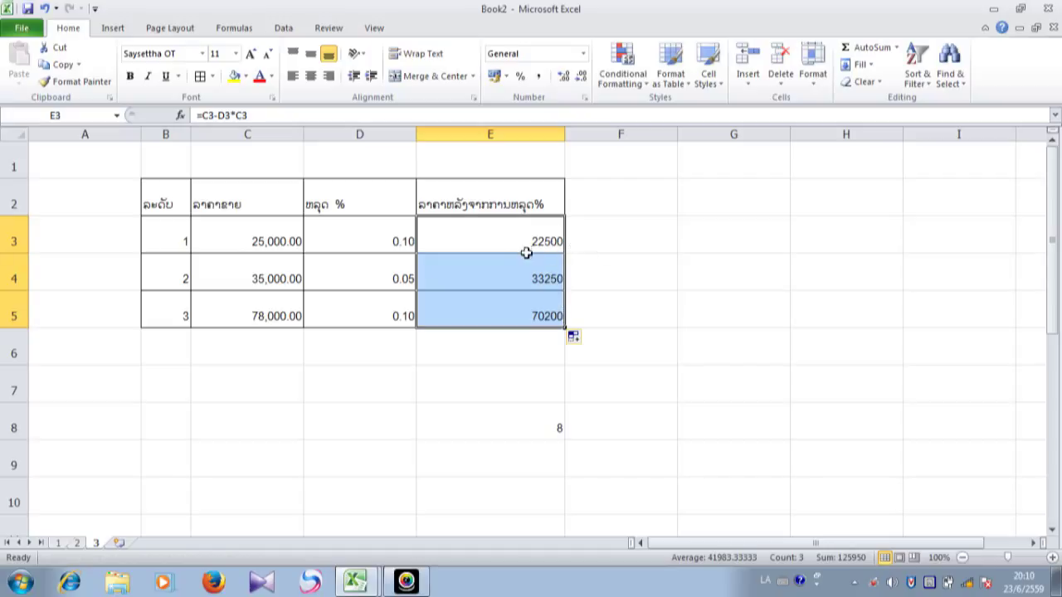
pyautogui.click(477, 229)
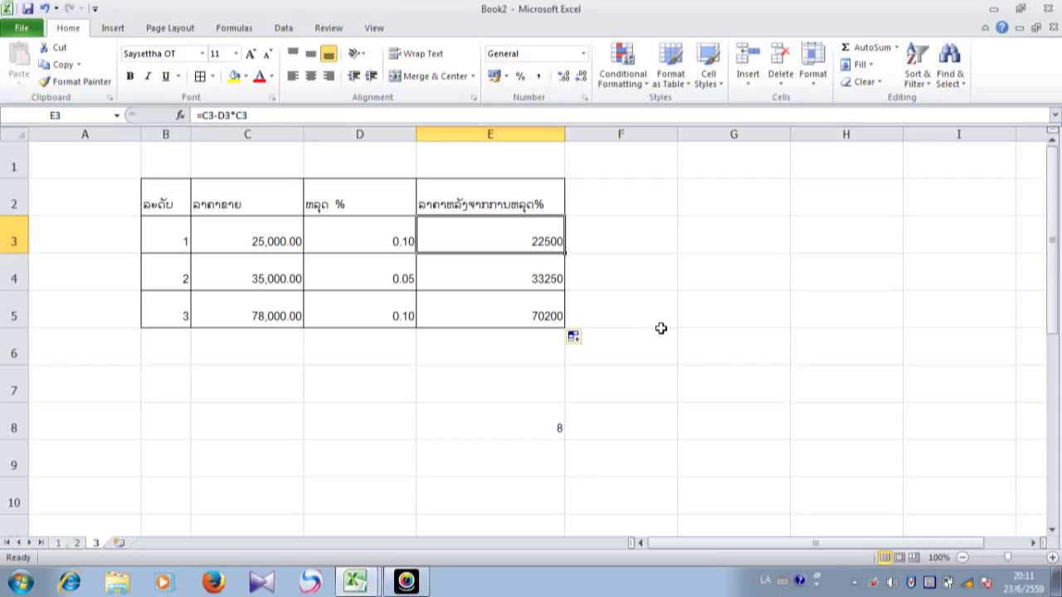
# Step: Enter the exponent formula =2^2 in cell G5
pyautogui.click(718, 306)
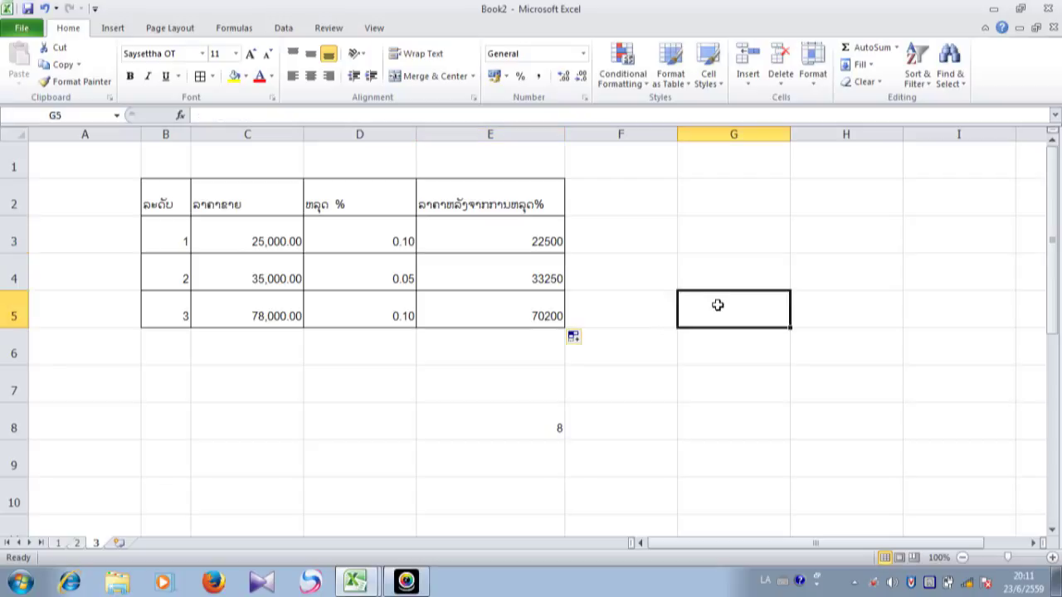
pyautogui.write('=')
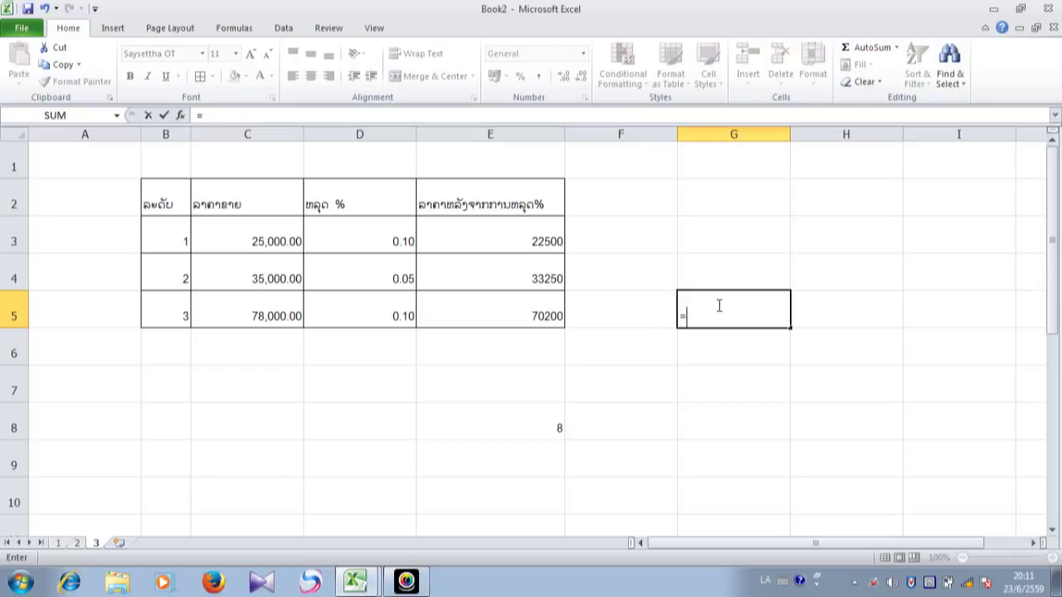
pyautogui.write('2^2')
pyautogui.press('Return')
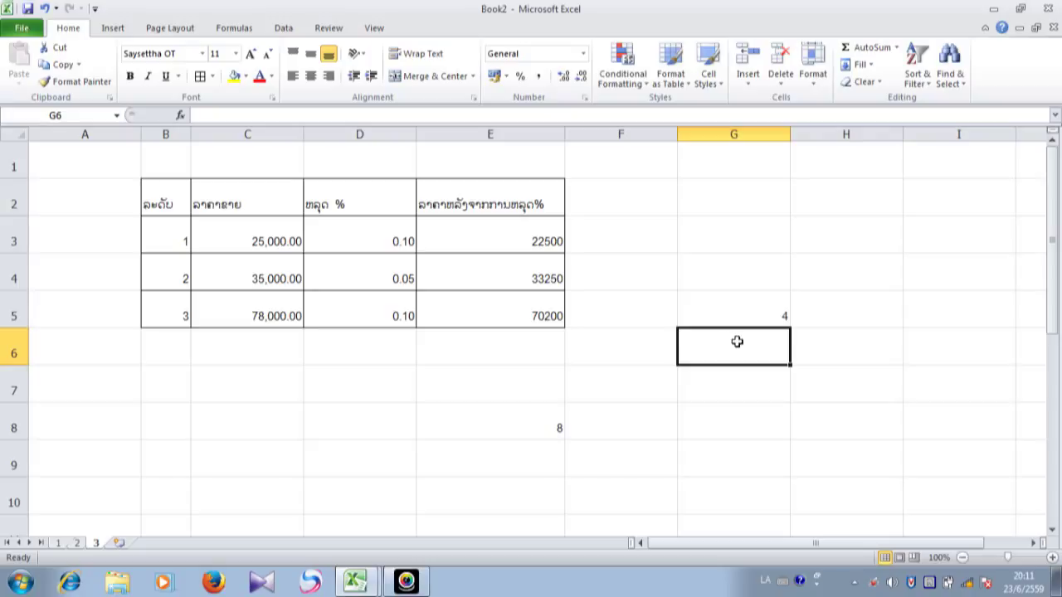
# Step: Compute the square root of 34 in cell G6 with the formula =SQRT(34)
pyautogui.press('BackSpace')
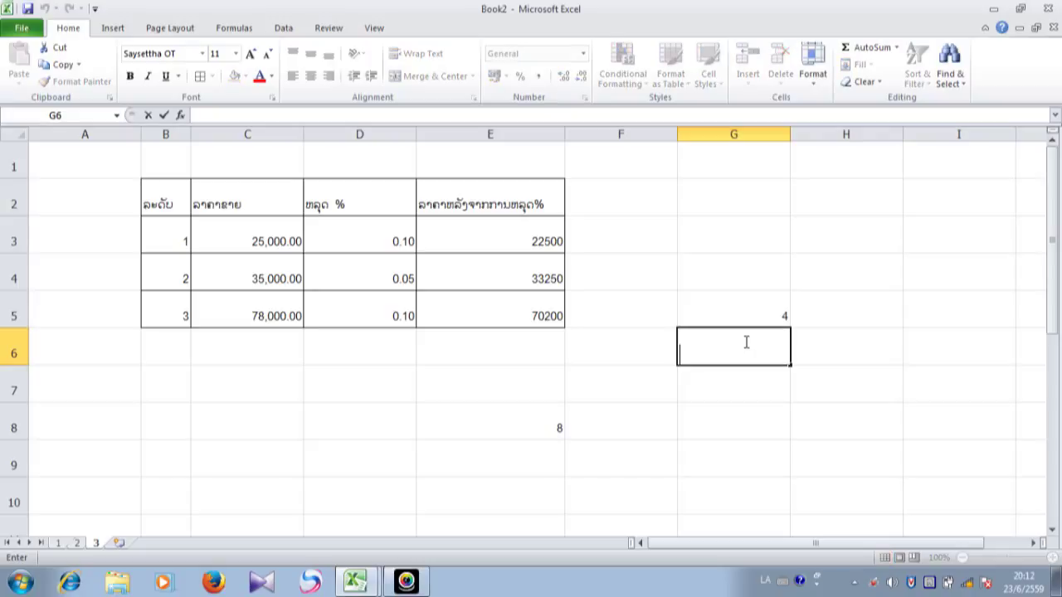
pyautogui.write('=')
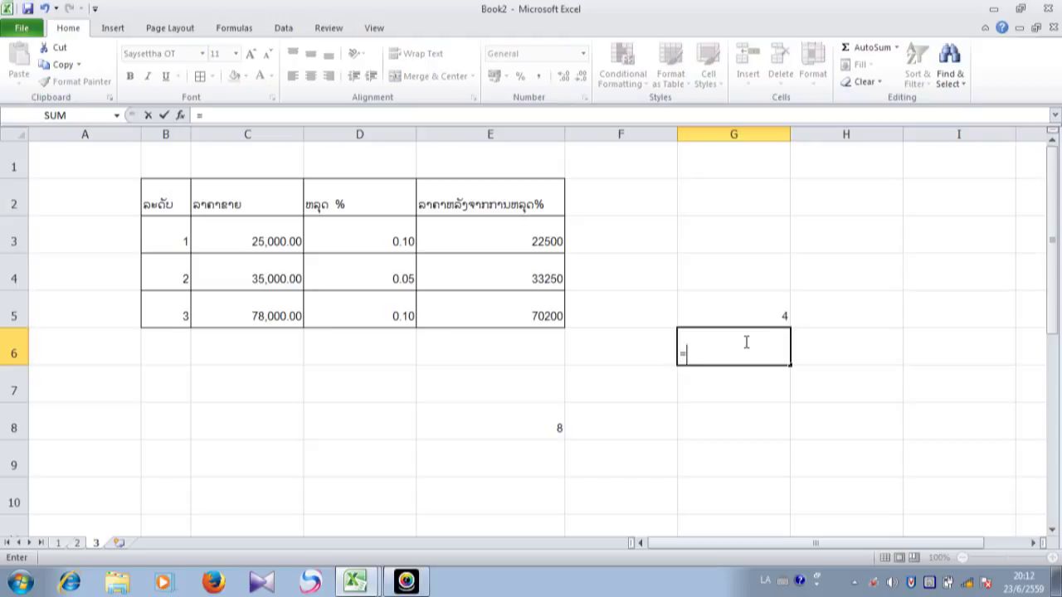
pyautogui.write('sq')
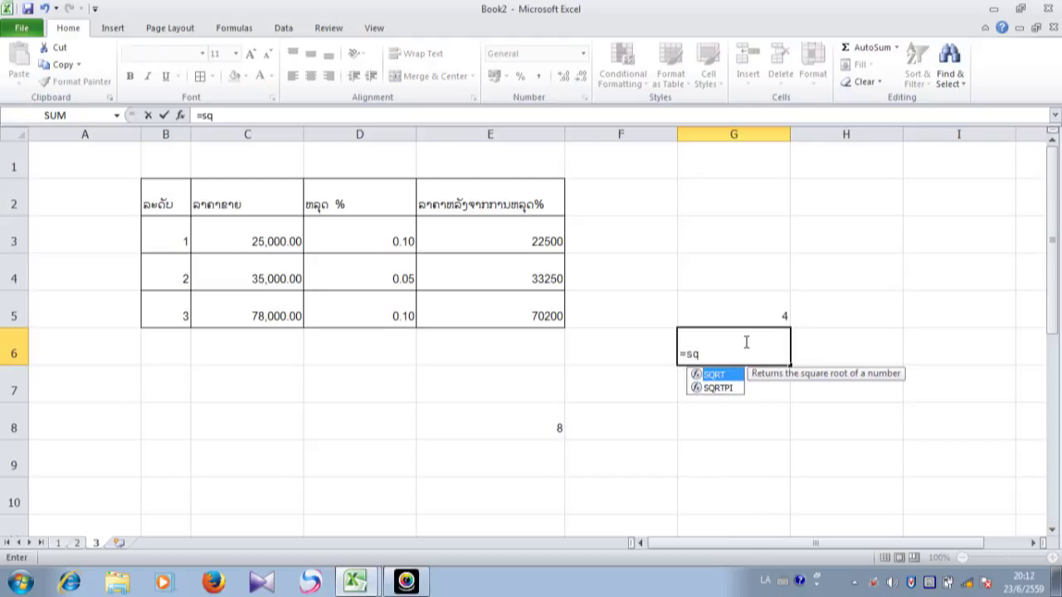
pyautogui.doubleClick(723, 378)
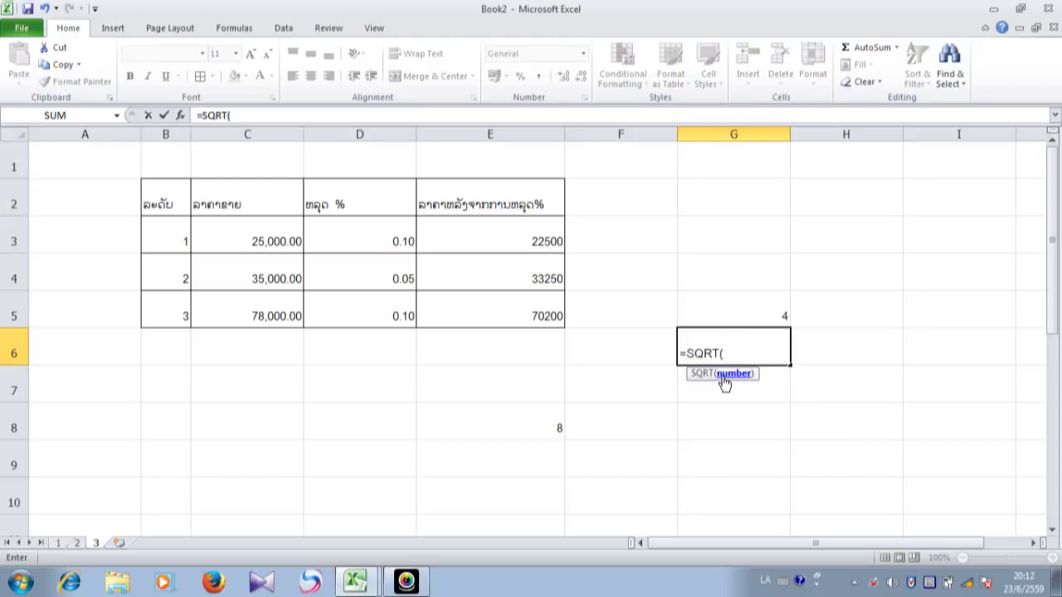
pyautogui.write('34)')
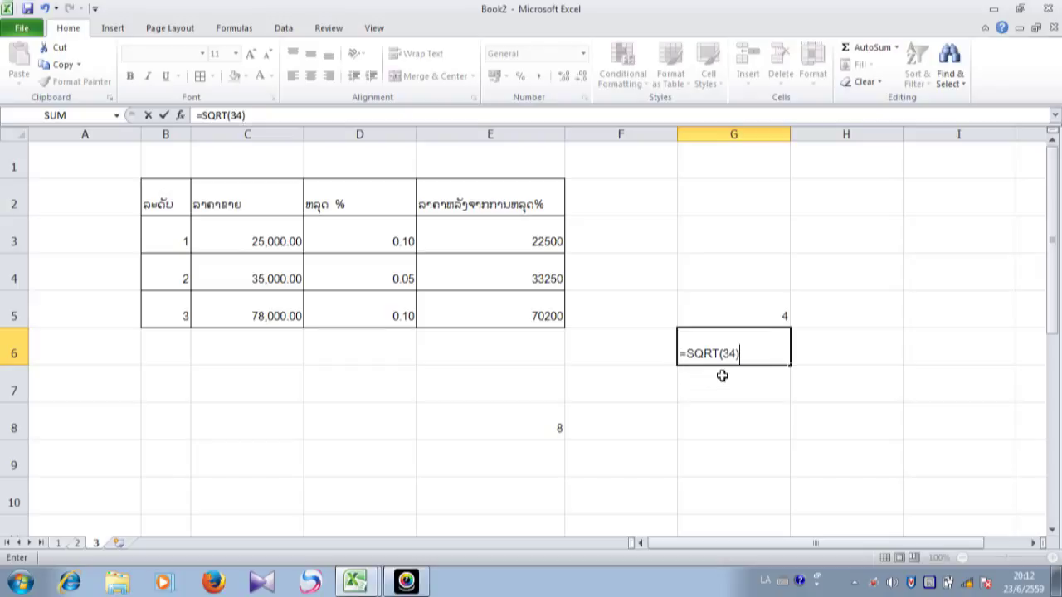
pyautogui.press('Return')
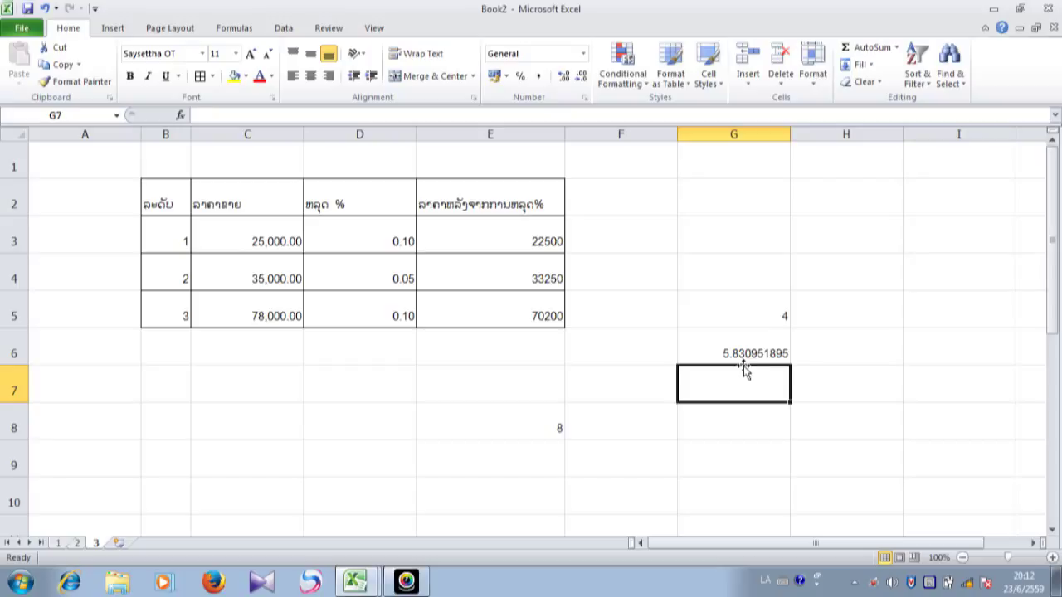
# Step: Enter the formula =3*5+8 in cell G7, without parentheses
pyautogui.write('=3')
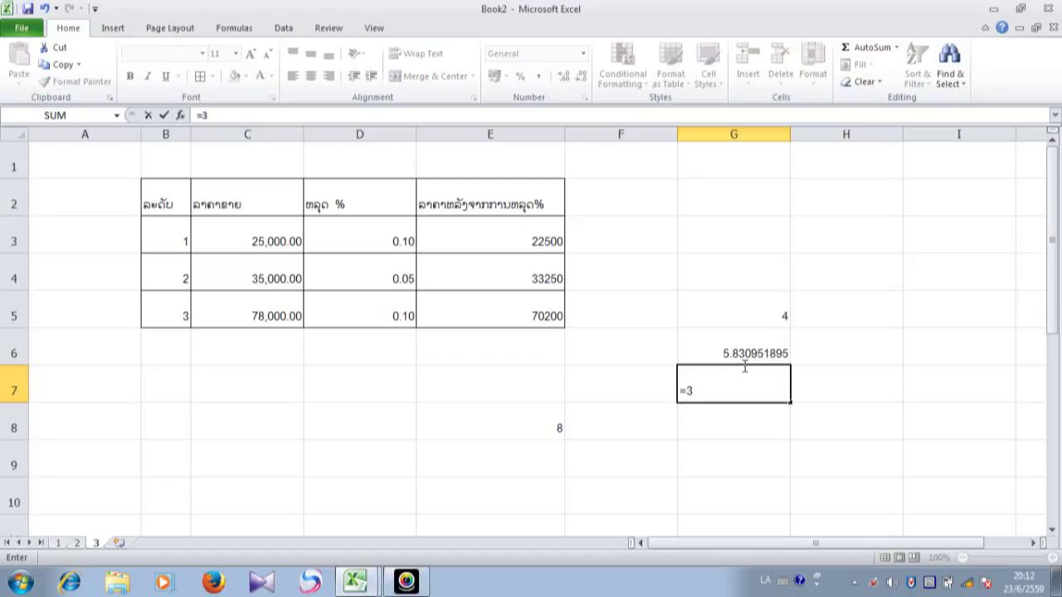
pyautogui.write('*5+8')
pyautogui.press('Return')
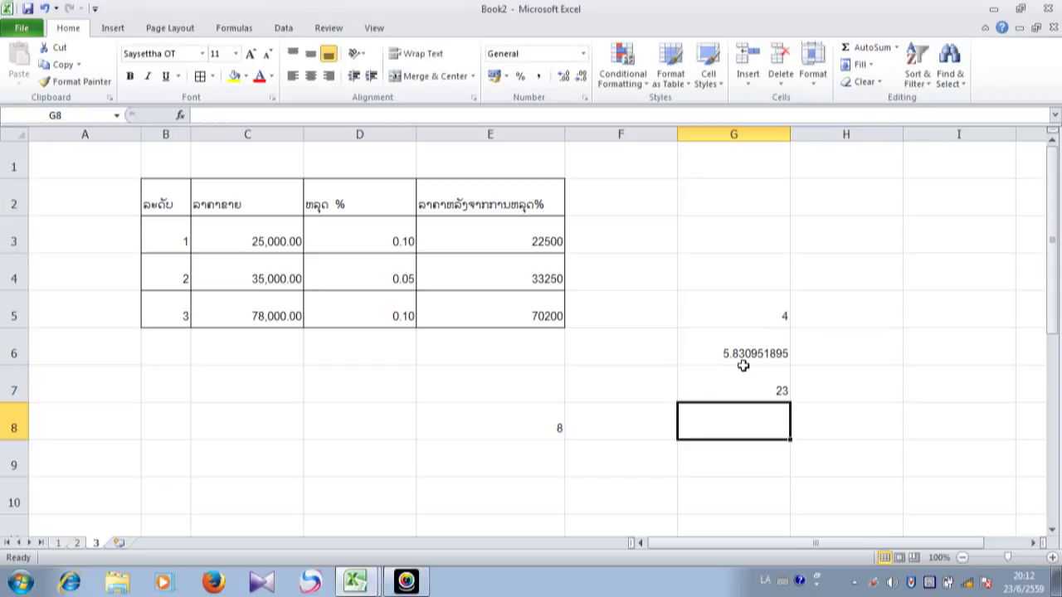
# Step: Enter the formula =3*(5+8) in cell G8, grouping the addition in parentheses
pyautogui.write('=')
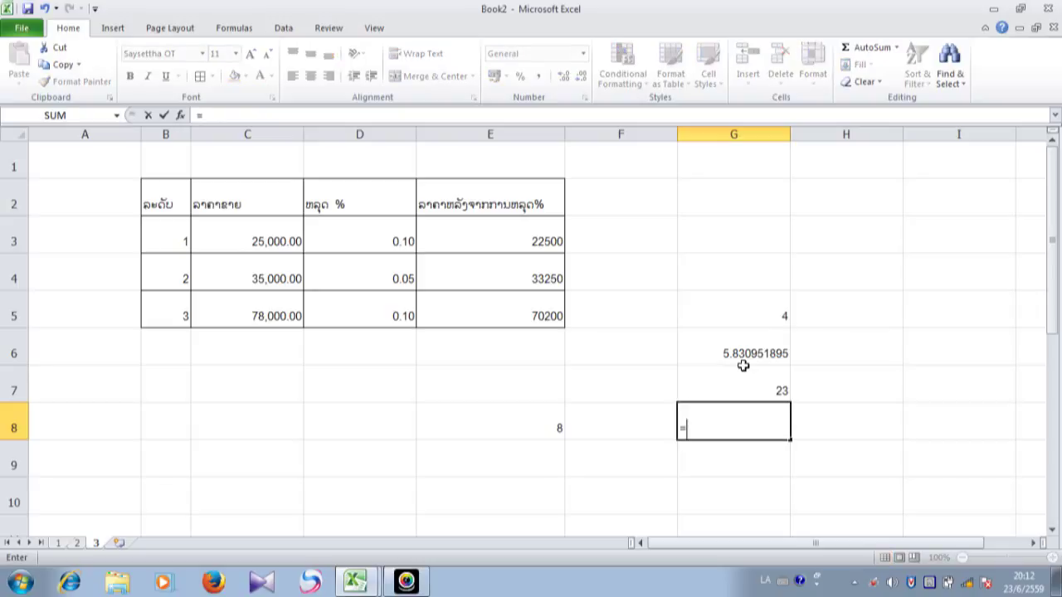
pyautogui.write('3*5')
pyautogui.press('BackSpace')
pyautogui.write('(5+')
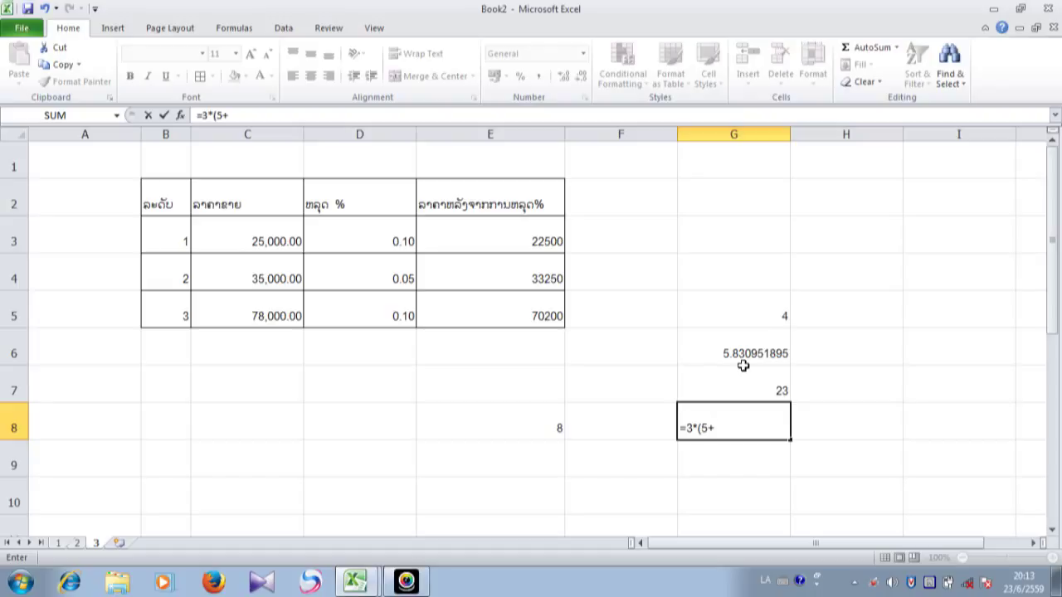
pyautogui.write('7')
pyautogui.write(')')
pyautogui.press('Return')
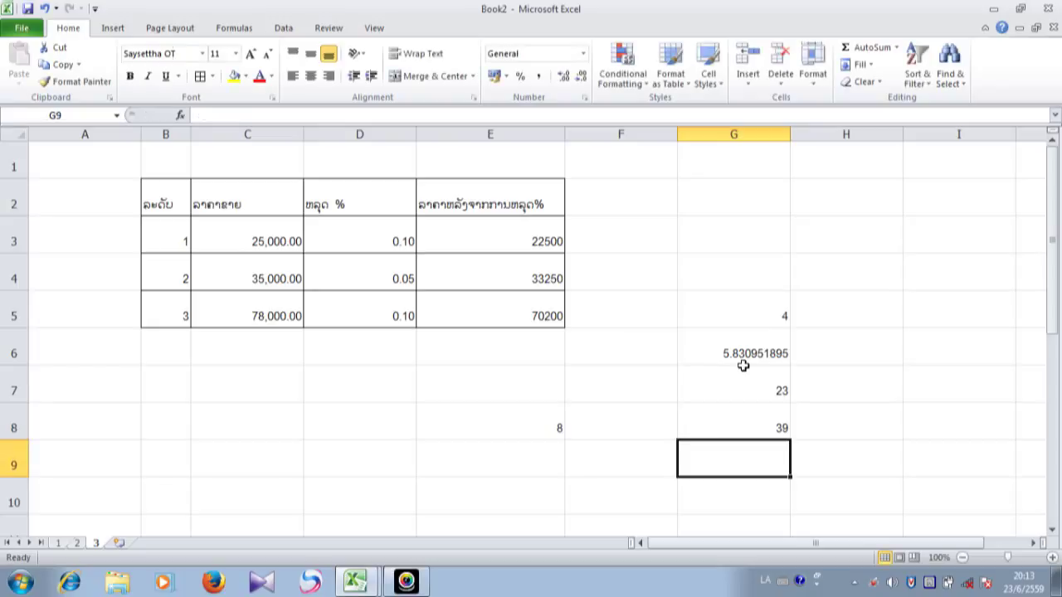
# Step: Open the formula in G8 to examine how its parentheses group the addition
pyautogui.doubleClick(762, 423)
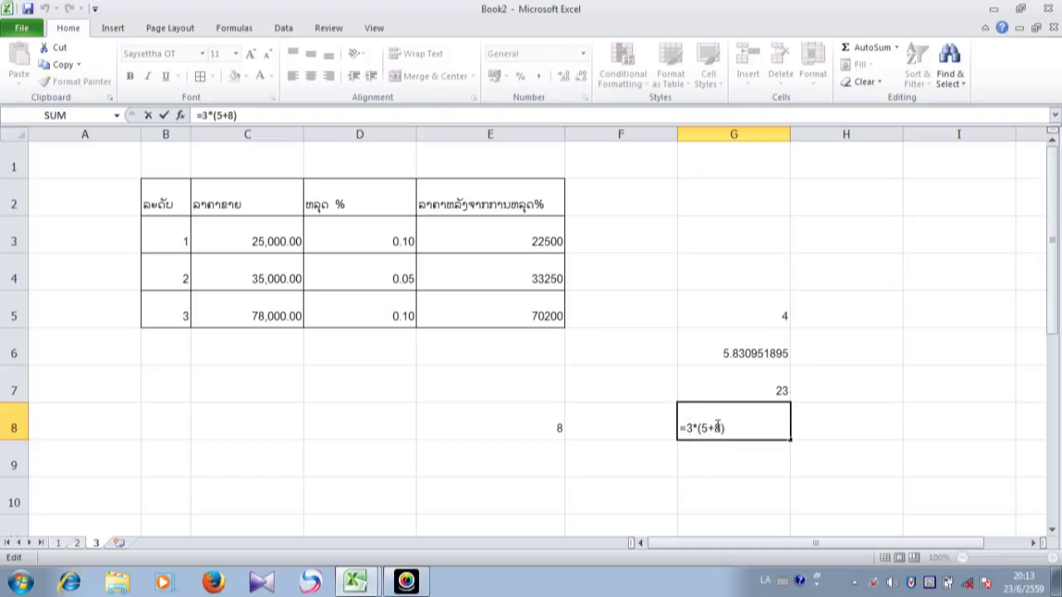
pyautogui.click(406, 582)
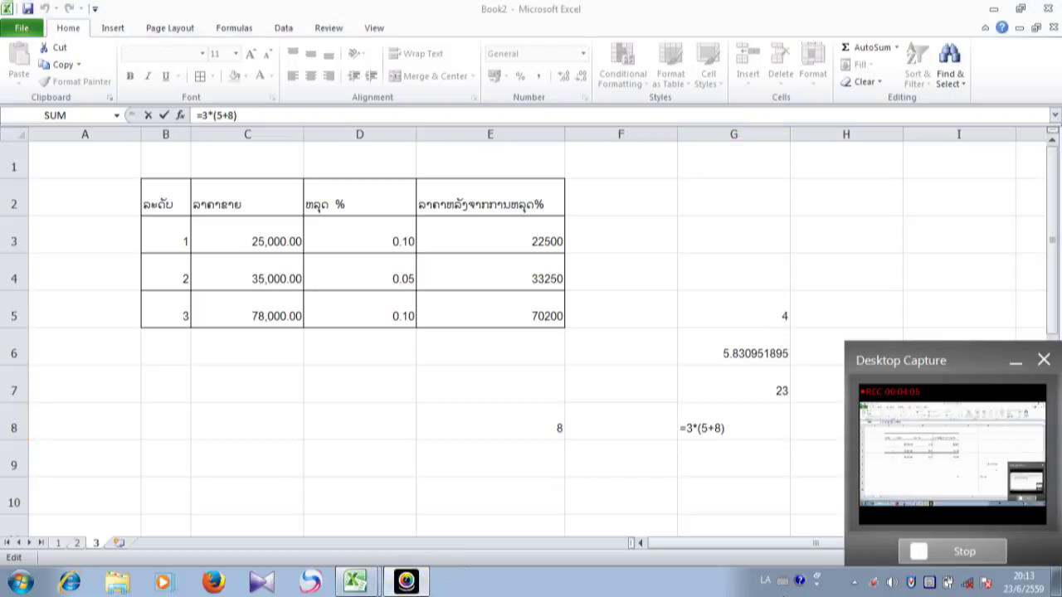